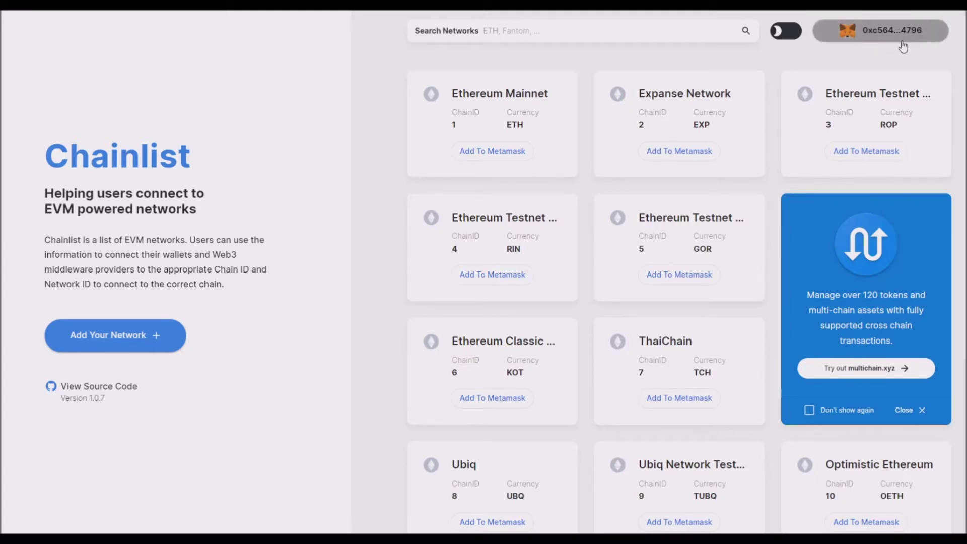
- Add Cronos Mainnet Beta to MetaMask via a 'cro' network search, then clear the search
{"action": "left_click", "coordinate": [566, 25]}
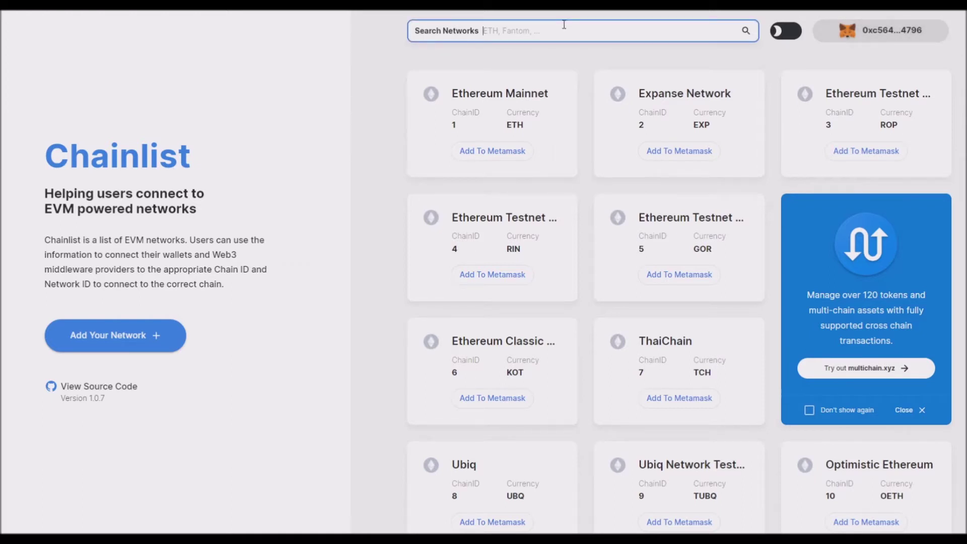
{"action": "type", "text": "cro"}
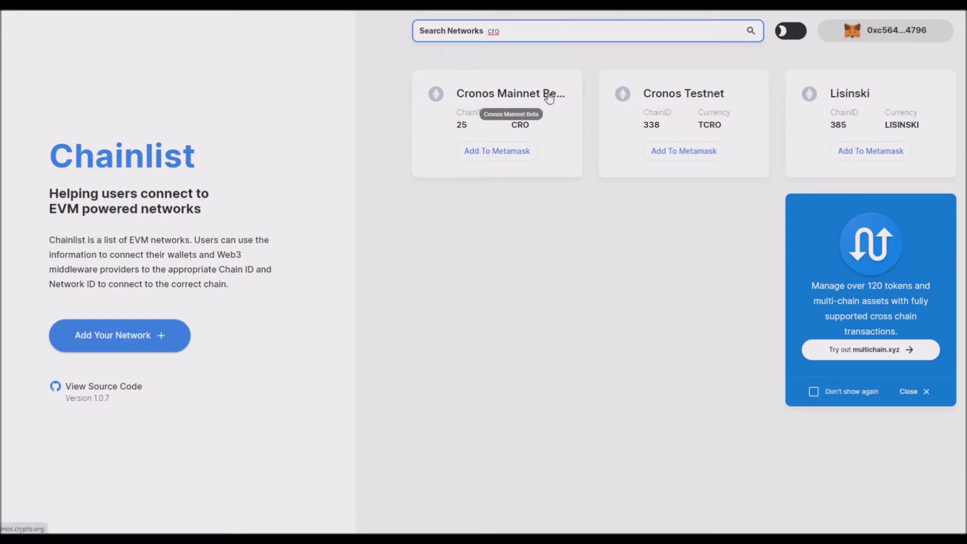
{"action": "left_click", "coordinate": [511, 151]}
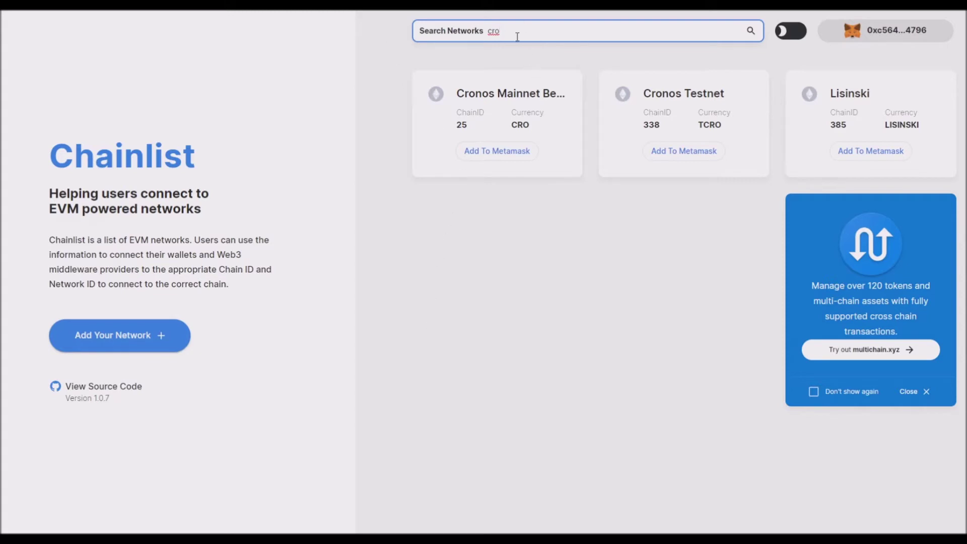
{"action": "left_click_drag", "start_coordinate": [518, 33], "coordinate": [418, 42]}
{"action": "type", "text": "fan"}
{"action": "key", "text": "BackSpace"}
{"action": "key", "text": "BackSpace"}
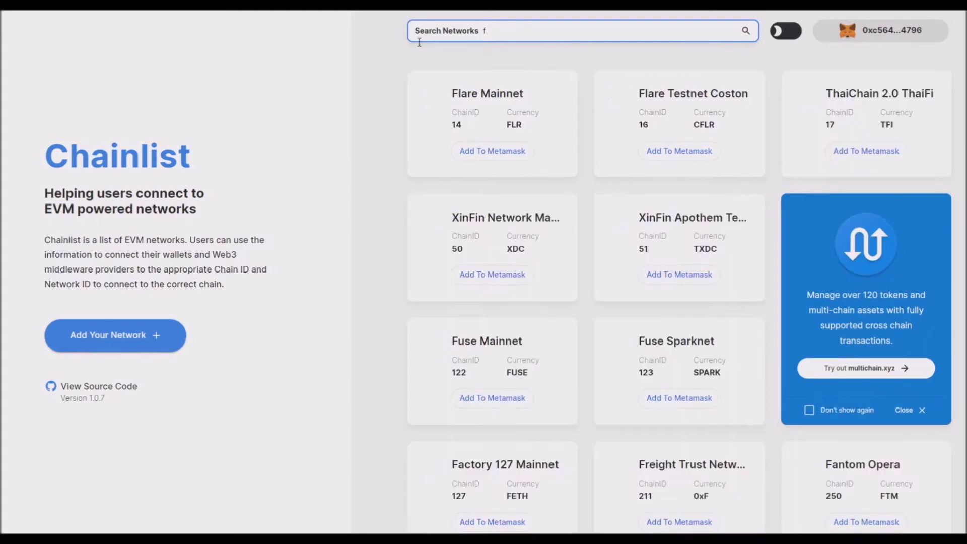
{"action": "key", "text": "BackSpace"}
{"action": "type", "text": "bsc"}
{"action": "key", "text": "BackSpace"}
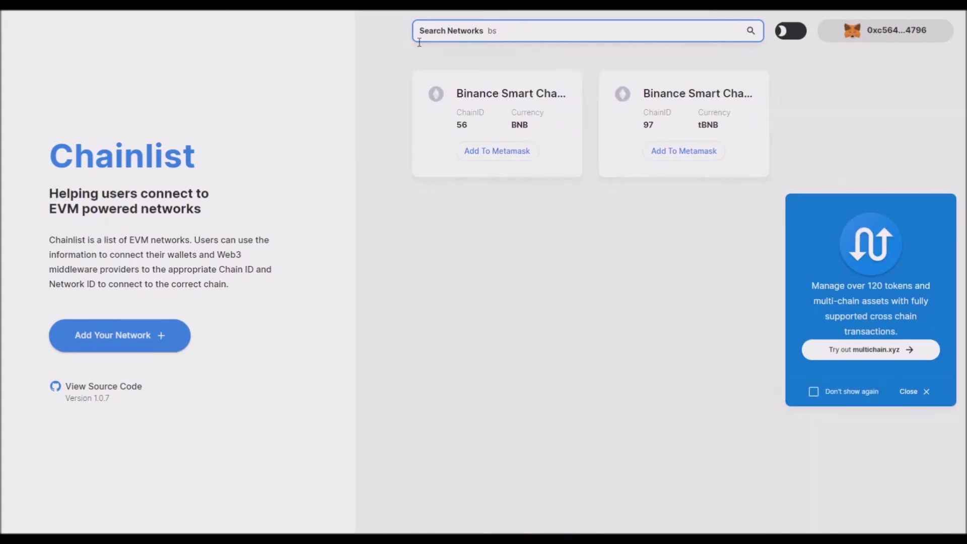
{"action": "key", "text": "BackSpace"}
{"action": "key", "text": "BackSpace"}
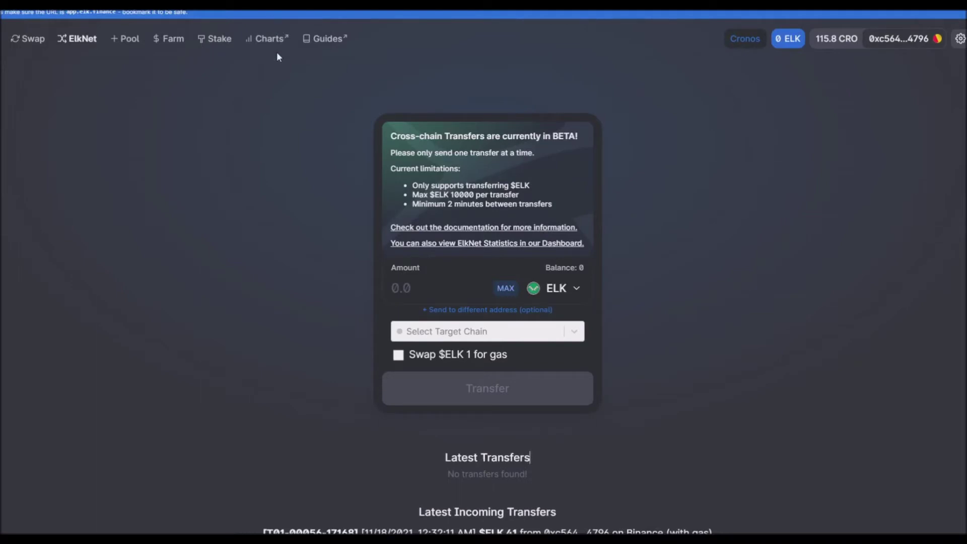
- Leave the ElkNet transfer page for the Elk Finance Swap form
{"action": "left_click", "coordinate": [283, 138]}
{"action": "left_click", "coordinate": [33, 38]}
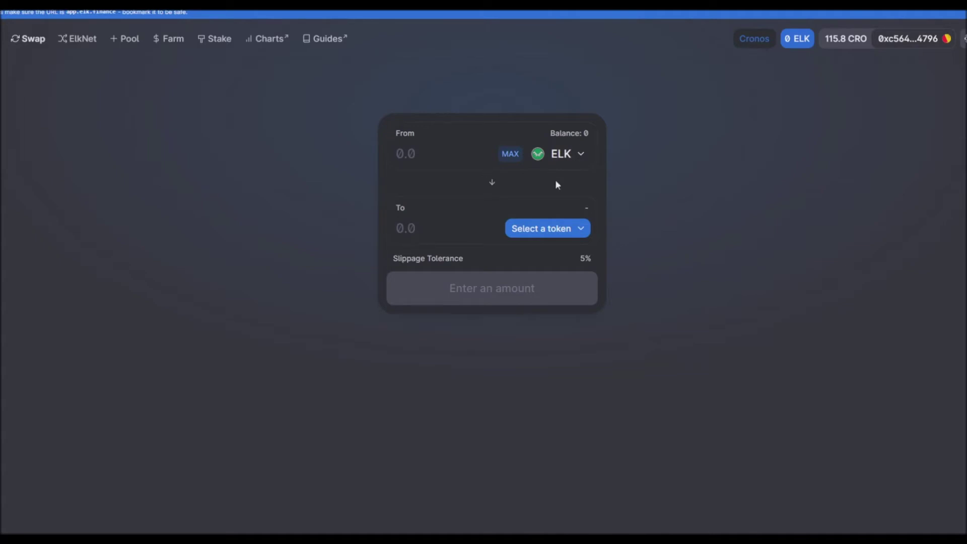
- Switch the wallet to Binance Smart Chain, showing a 0.2606 BNB balance
{"action": "left_click", "coordinate": [557, 229]}
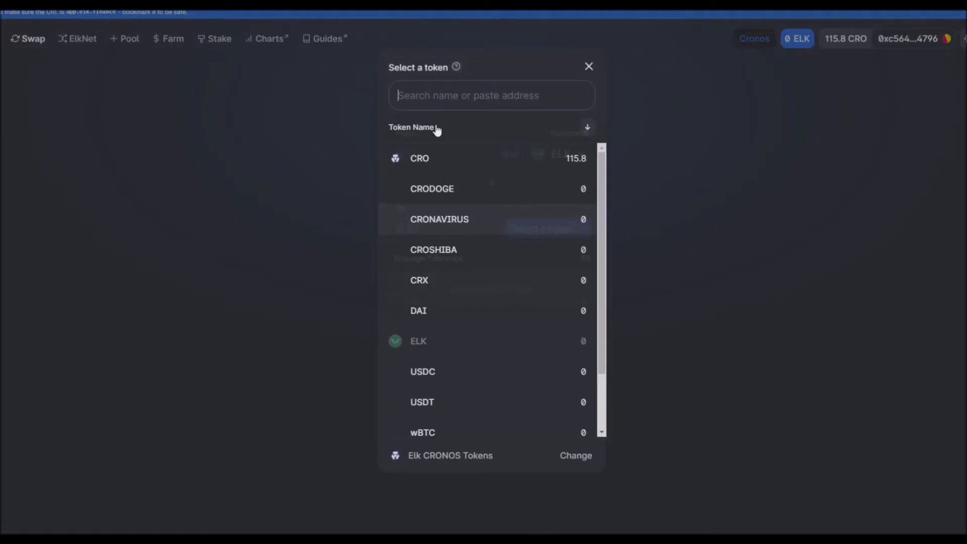
{"action": "left_click", "coordinate": [616, 183]}
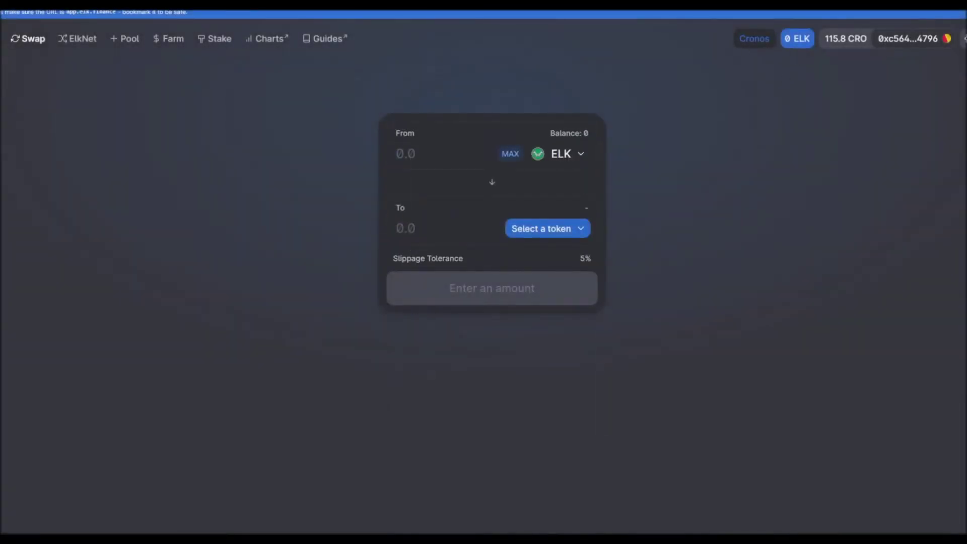
{"action": "left_click", "coordinate": [805, 21]}
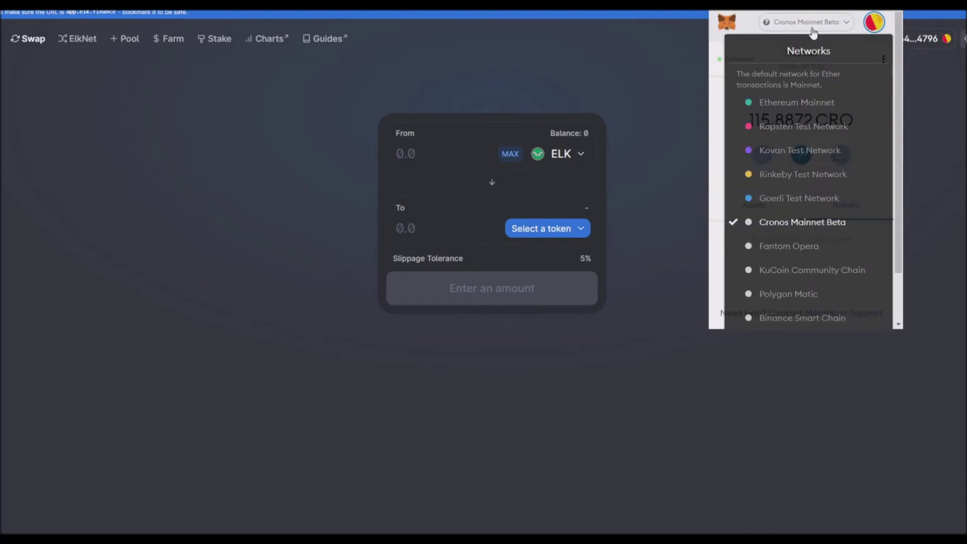
{"action": "left_click", "coordinate": [809, 317]}
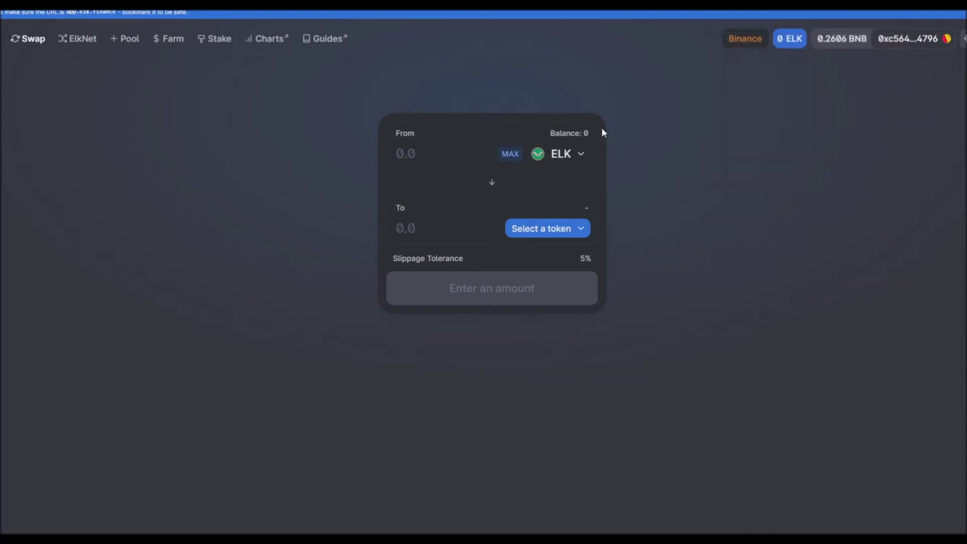
{"action": "left_click", "coordinate": [576, 229]}
- Set up a BNB-to-ELK swap, quoting 0.1 BNB at about 19.5533 ELK
{"action": "left_click", "coordinate": [593, 165]}
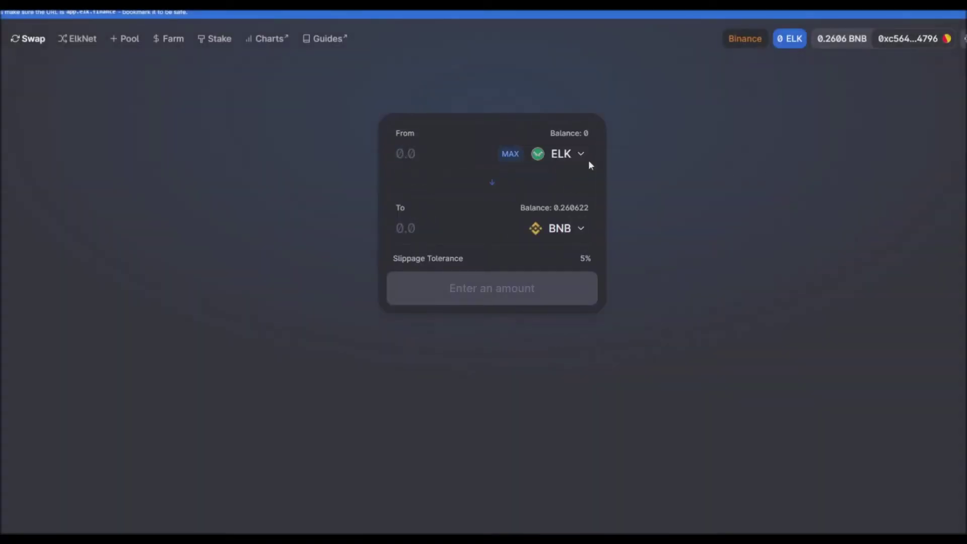
{"action": "left_click", "coordinate": [492, 183]}
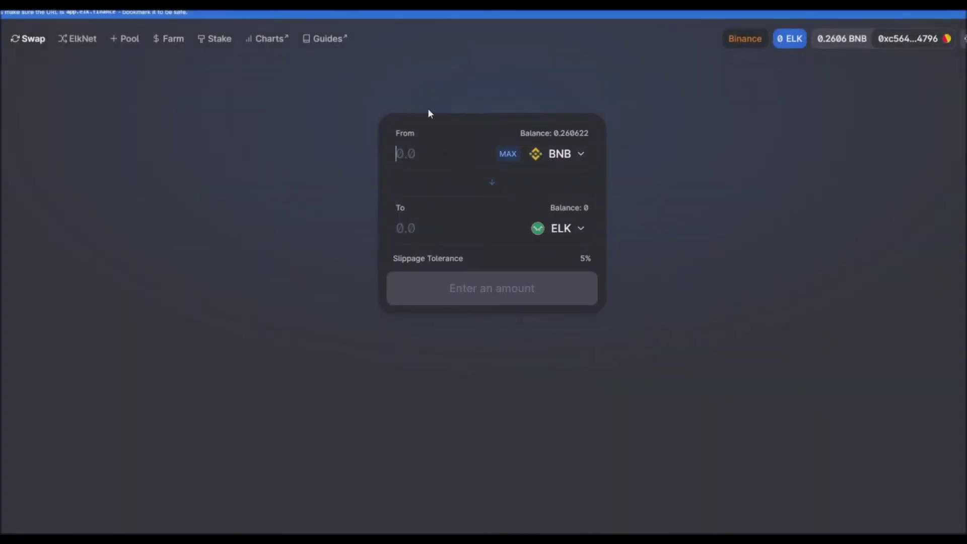
{"action": "type", "text": "0.1"}
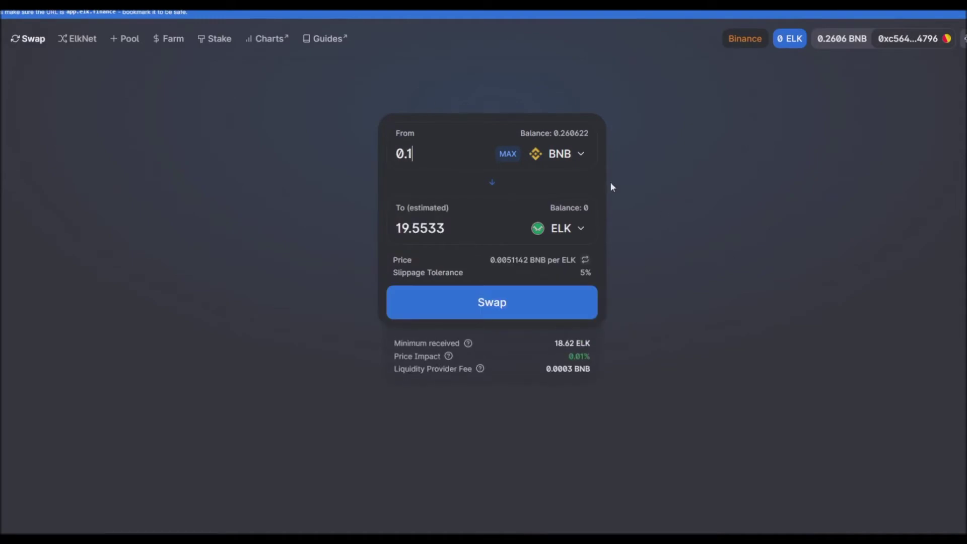
{"action": "left_click_drag", "start_coordinate": [448, 228], "coordinate": [370, 221]}
{"action": "left_click", "coordinate": [339, 220]}
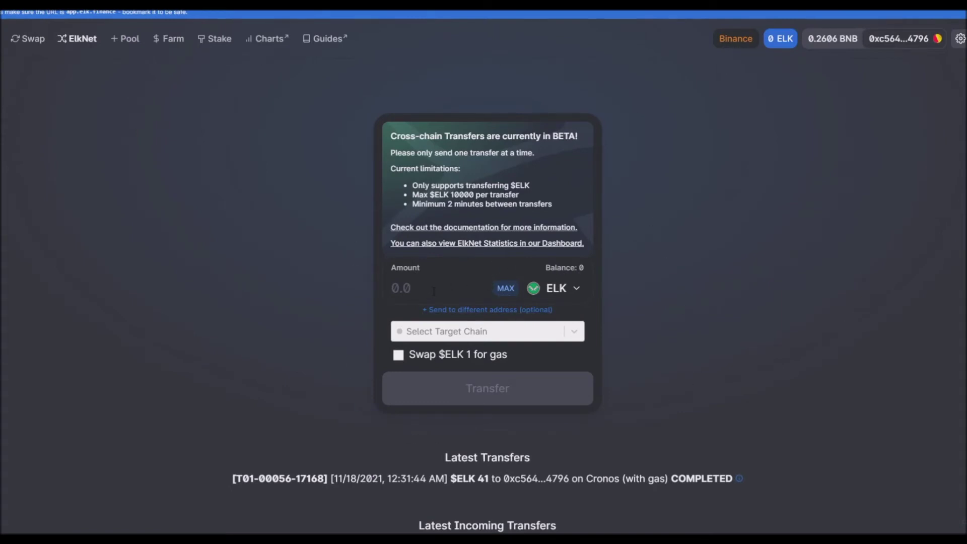
- Target the ELK transfer at Cronos, with the 1 ELK gas swap and 1 ELK fee
{"action": "left_click", "coordinate": [565, 333]}
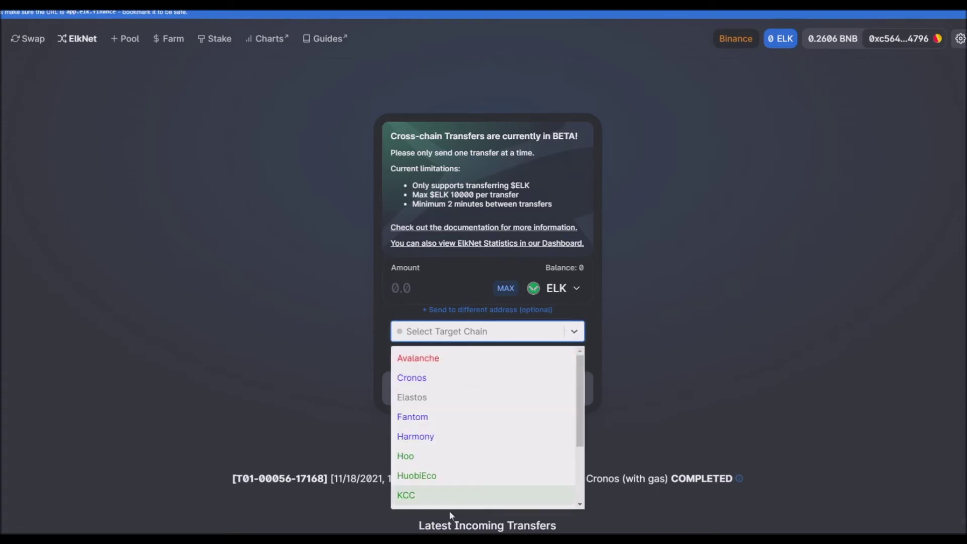
{"action": "left_click", "coordinate": [456, 379]}
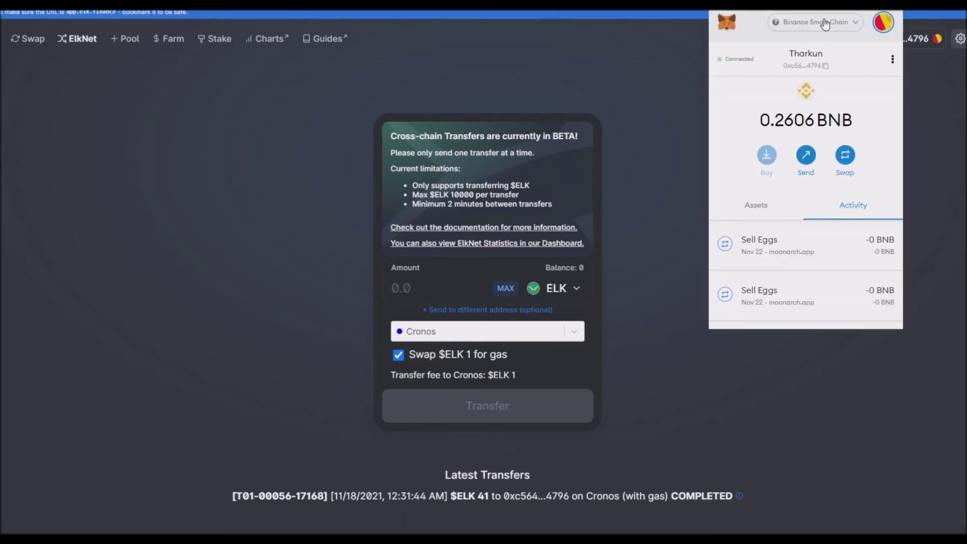
{"action": "left_click", "coordinate": [824, 22]}
- Switch the wallet to Cronos Mainnet Beta, choose CRO on Swap, and return to ElkNet
{"action": "left_click", "coordinate": [816, 221]}
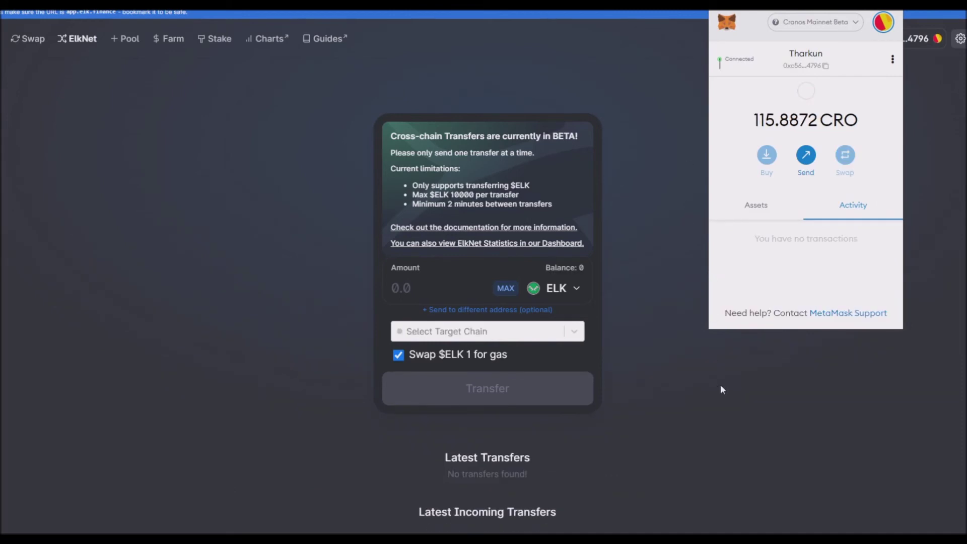
{"action": "left_click", "coordinate": [745, 318]}
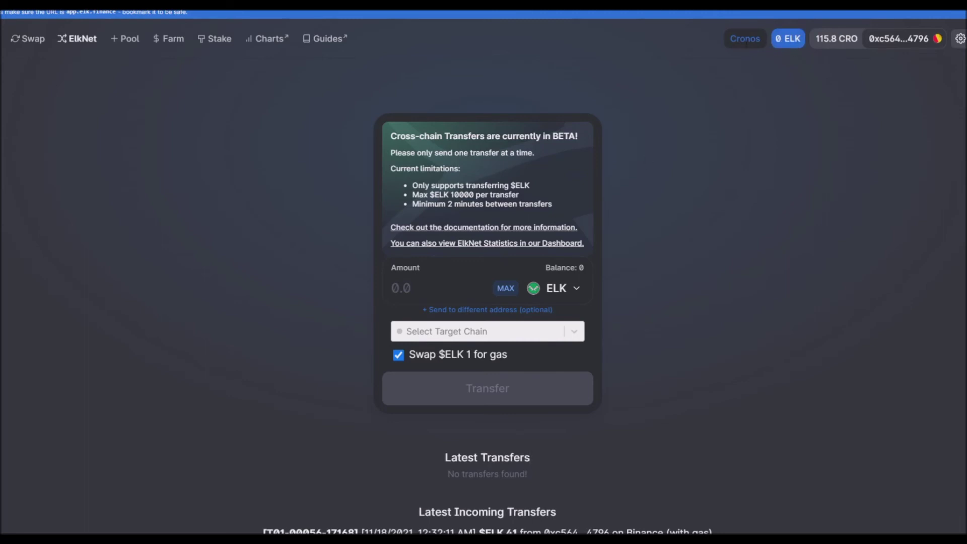
{"action": "left_click", "coordinate": [34, 43]}
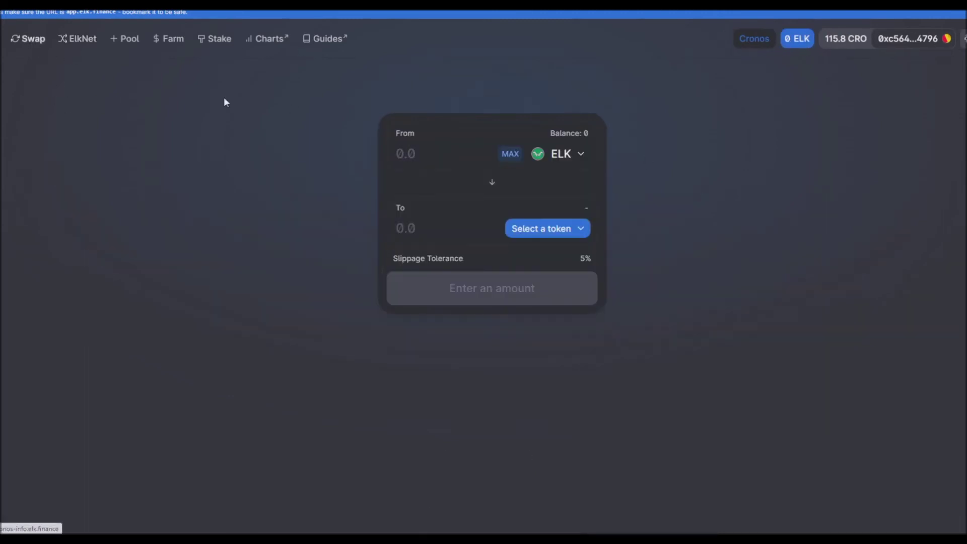
{"action": "left_click", "coordinate": [551, 230]}
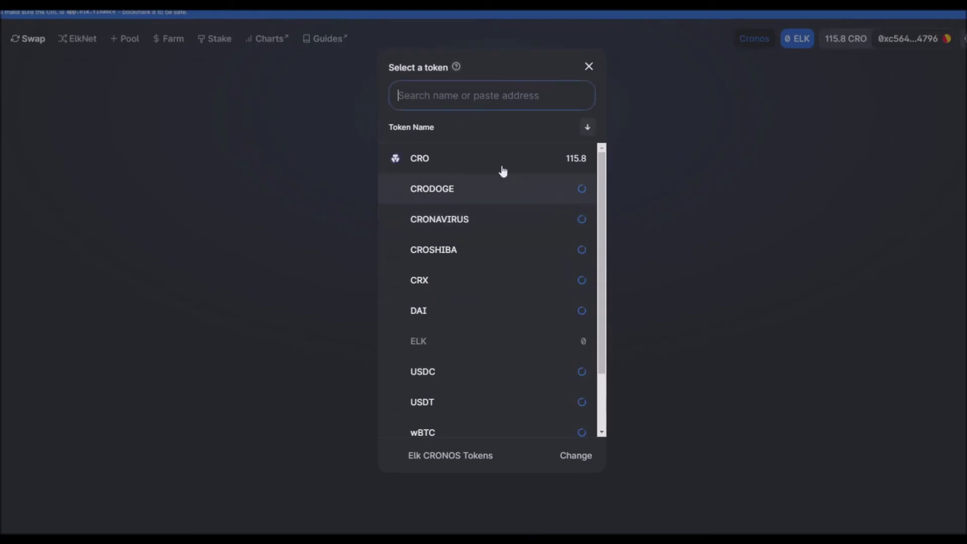
{"action": "left_click", "coordinate": [464, 157]}
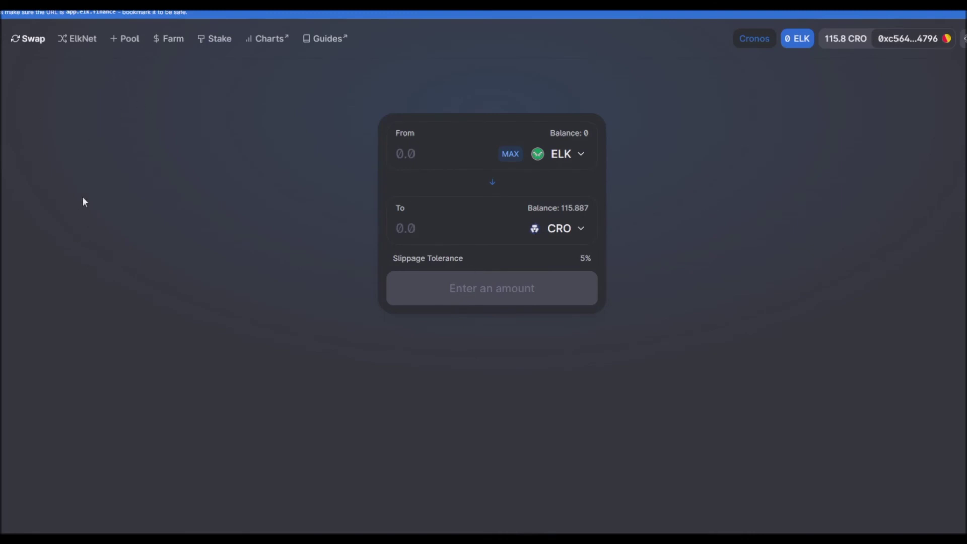
{"action": "left_click", "coordinate": [77, 38]}
- Choose Fantom as the ElkNet target chain, then change it to Harmony
{"action": "left_click", "coordinate": [546, 328]}
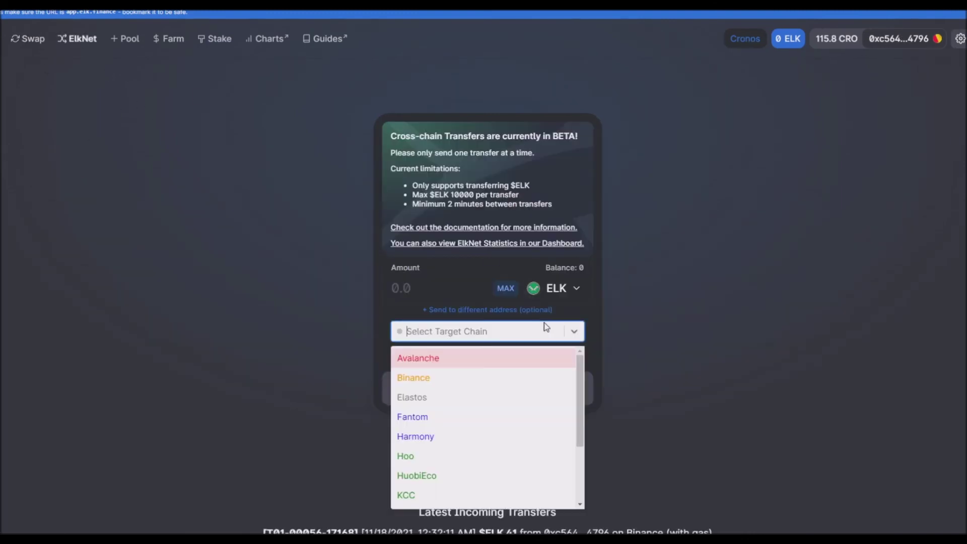
{"action": "left_click", "coordinate": [466, 417]}
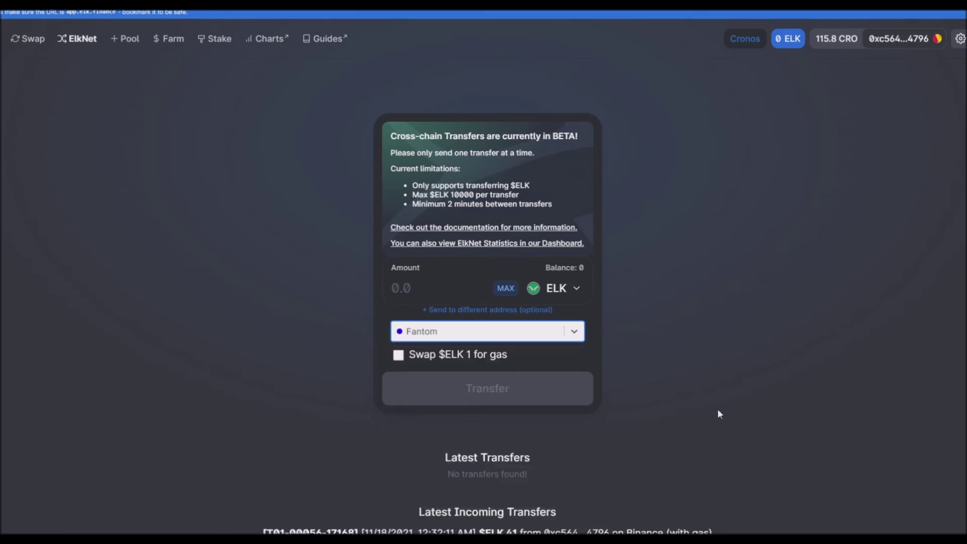
{"action": "left_click", "coordinate": [528, 332]}
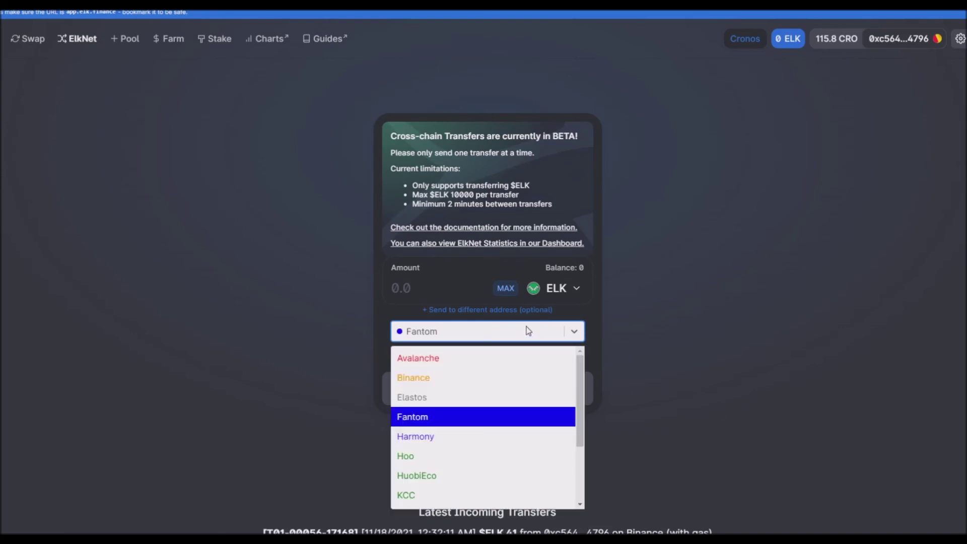
{"action": "left_click", "coordinate": [448, 436]}
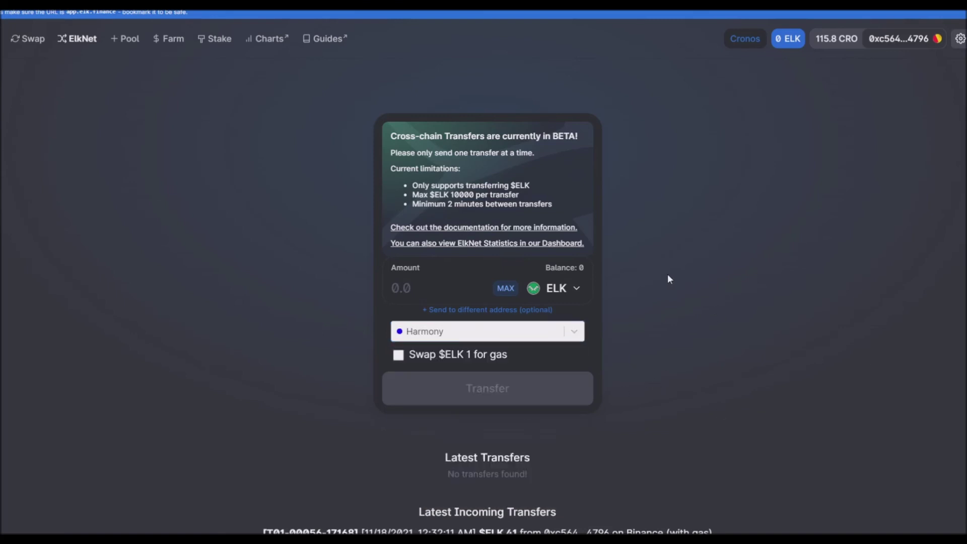